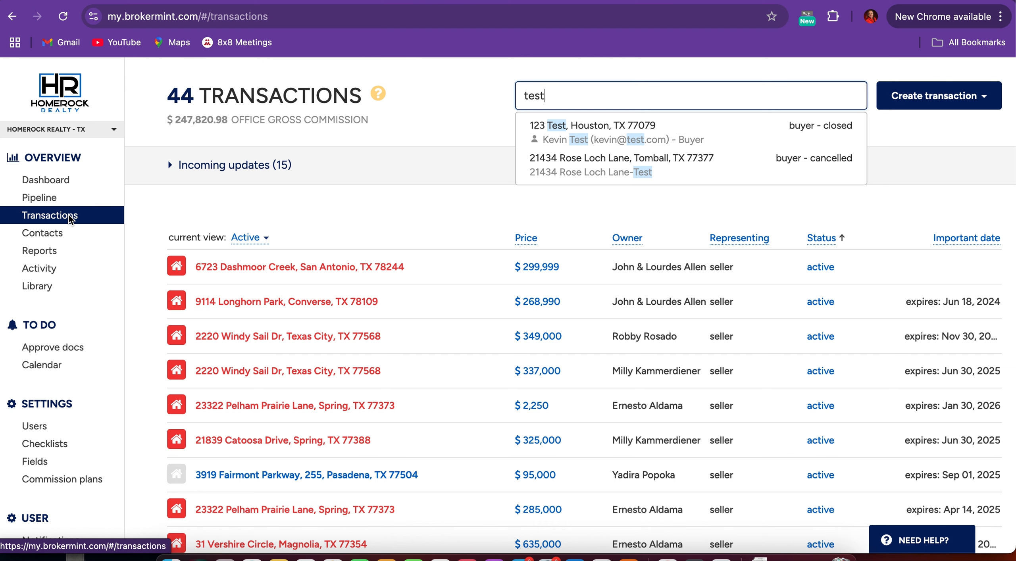
Open the cancelled buyer test transaction's Buyer Consult checklist and bring up the forms package for Optional Misc Docs
click(576, 173)
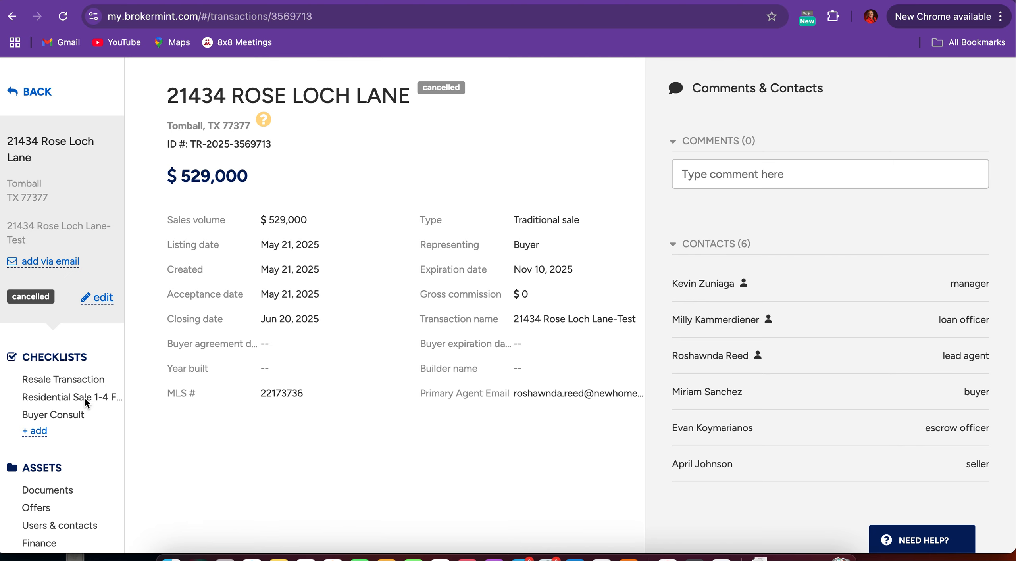
click(73, 416)
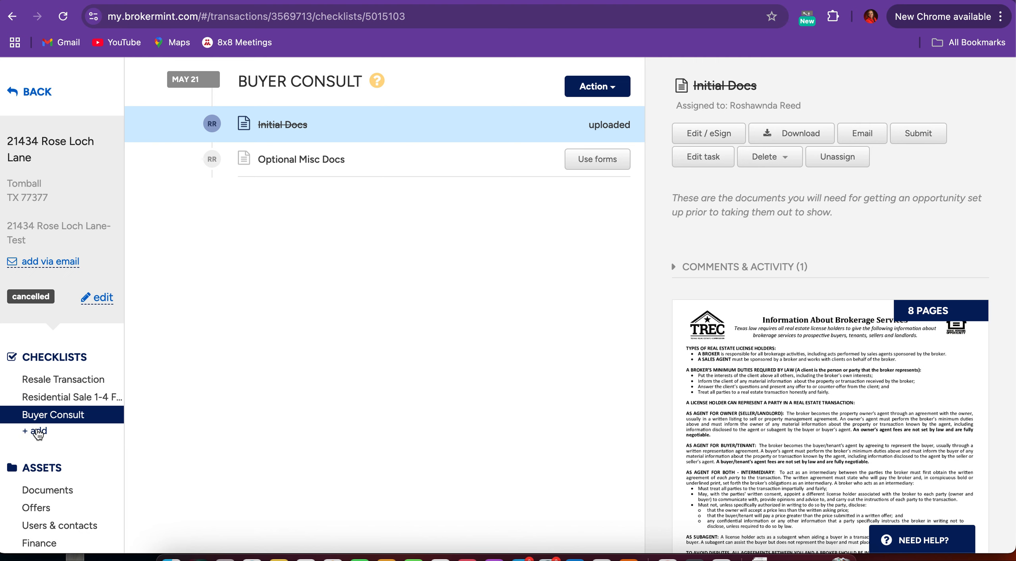
click(304, 165)
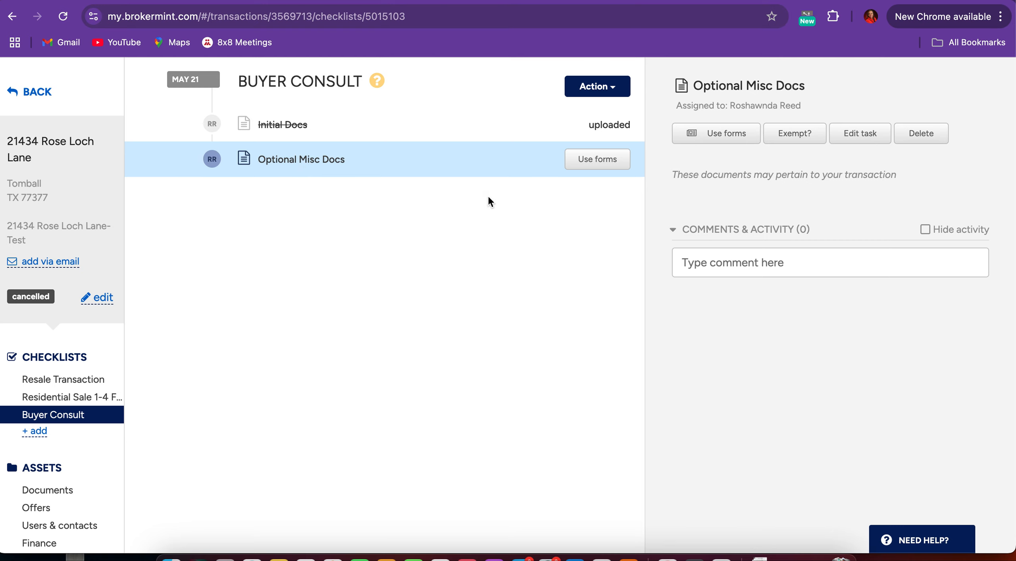
click(720, 136)
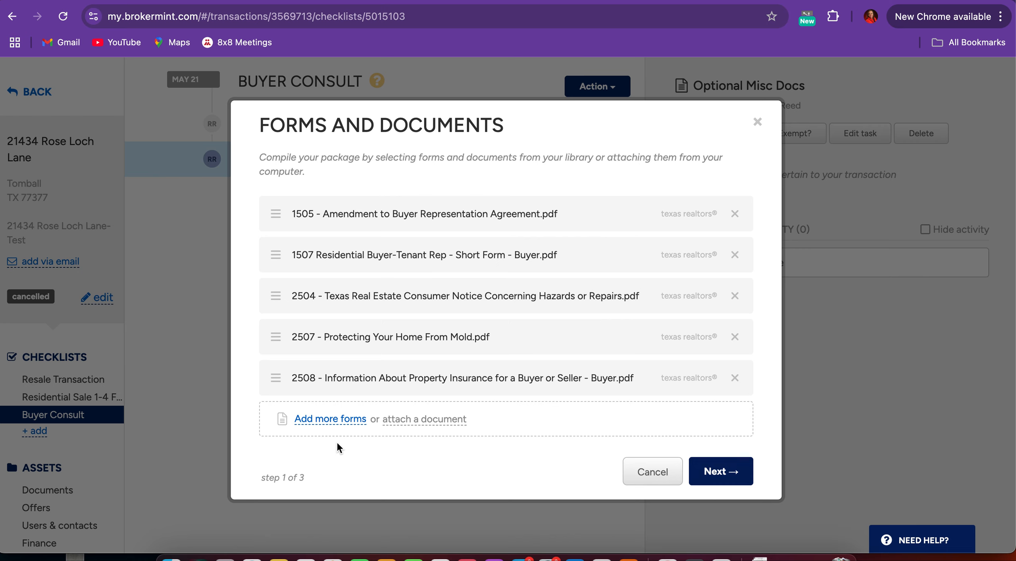
Add the form 2501 - Information About Brokerage Services - Buyer from the Texas REALTORS Notices folder to the package
click(326, 420)
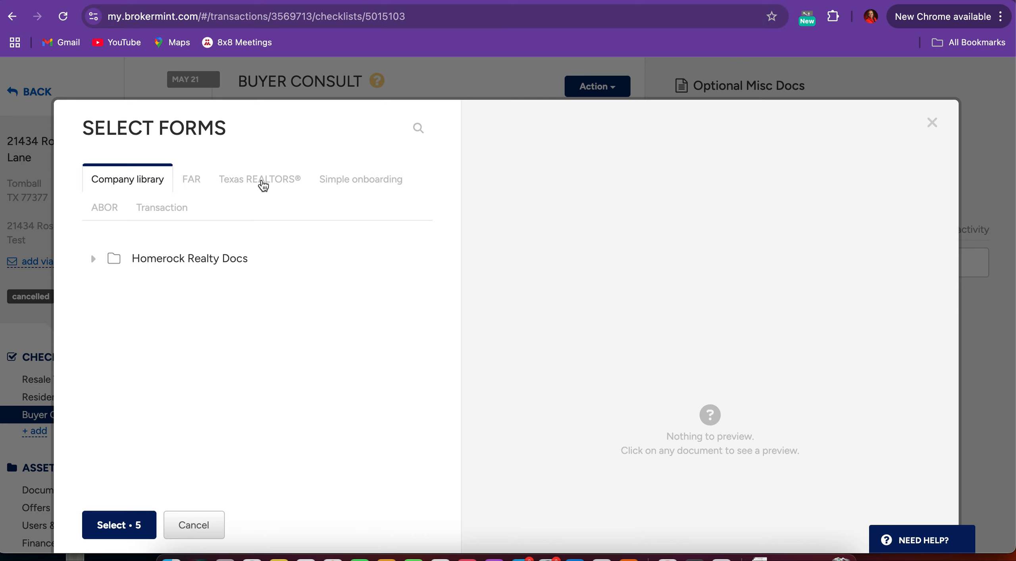
click(263, 185)
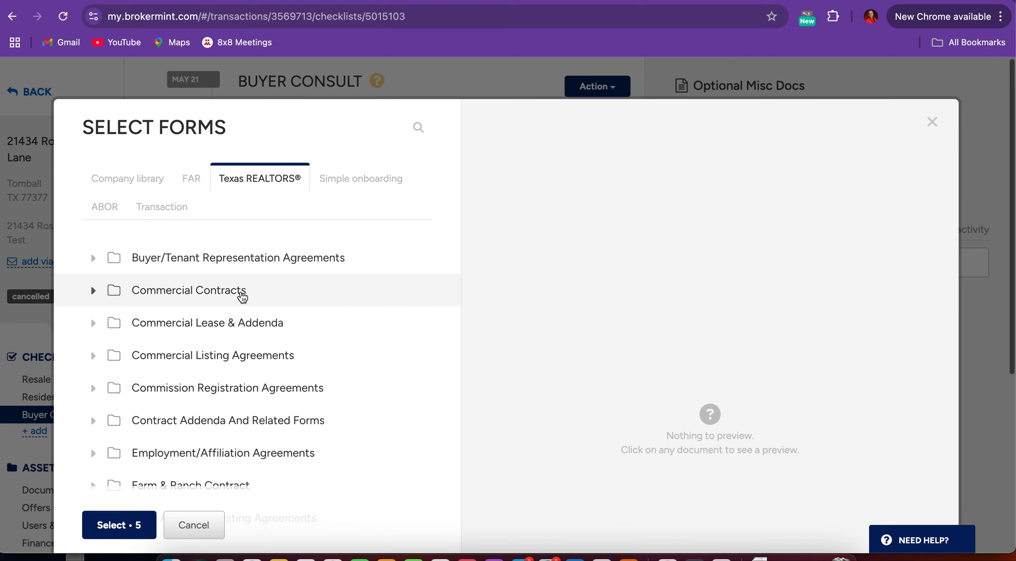
scroll(241, 296, down, 4)
scroll(242, 297, down, 4)
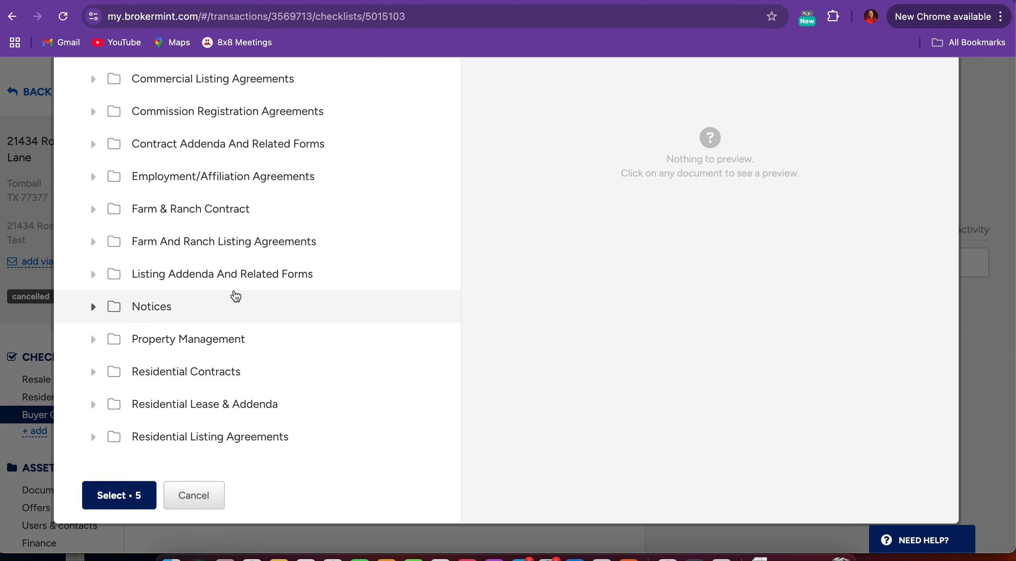
click(94, 307)
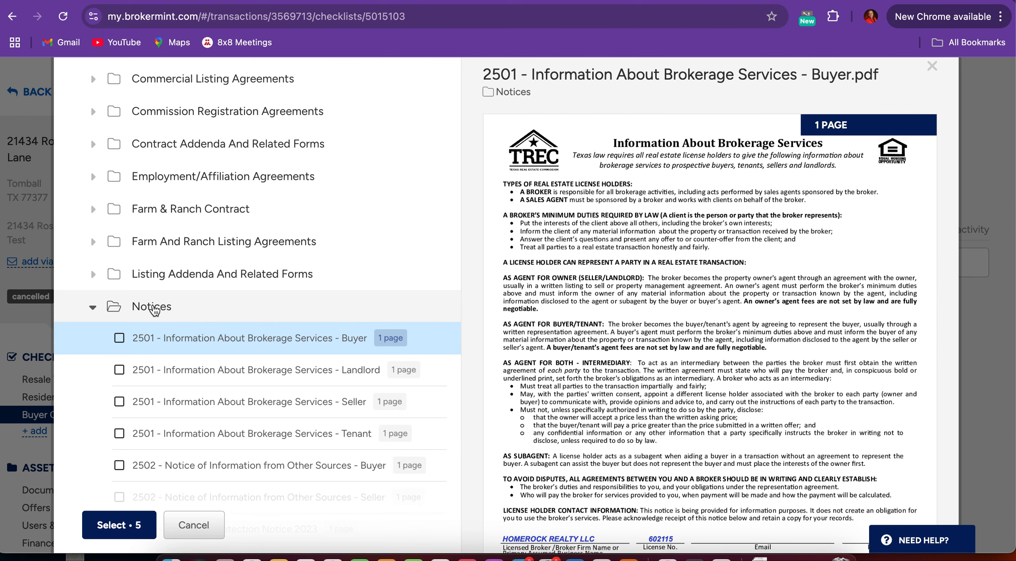
scroll(221, 308, down, 1)
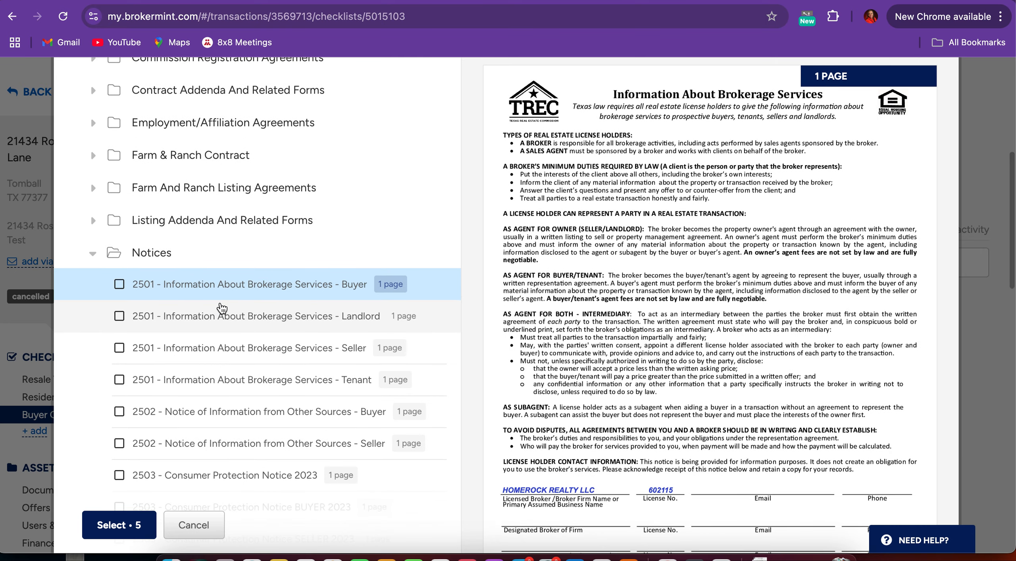
scroll(222, 308, down, 1)
scroll(221, 308, down, 1)
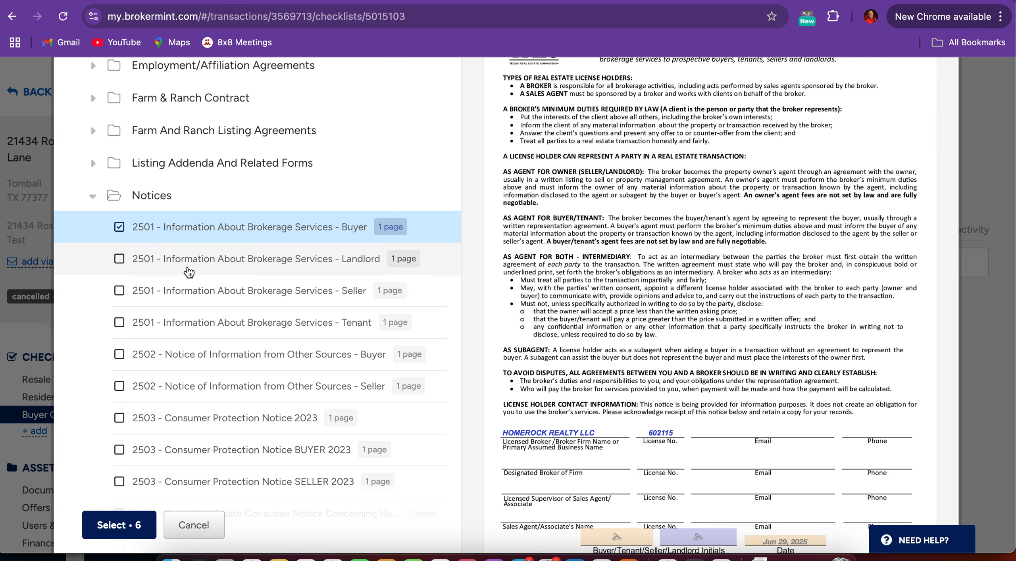
scroll(189, 272, down, 1)
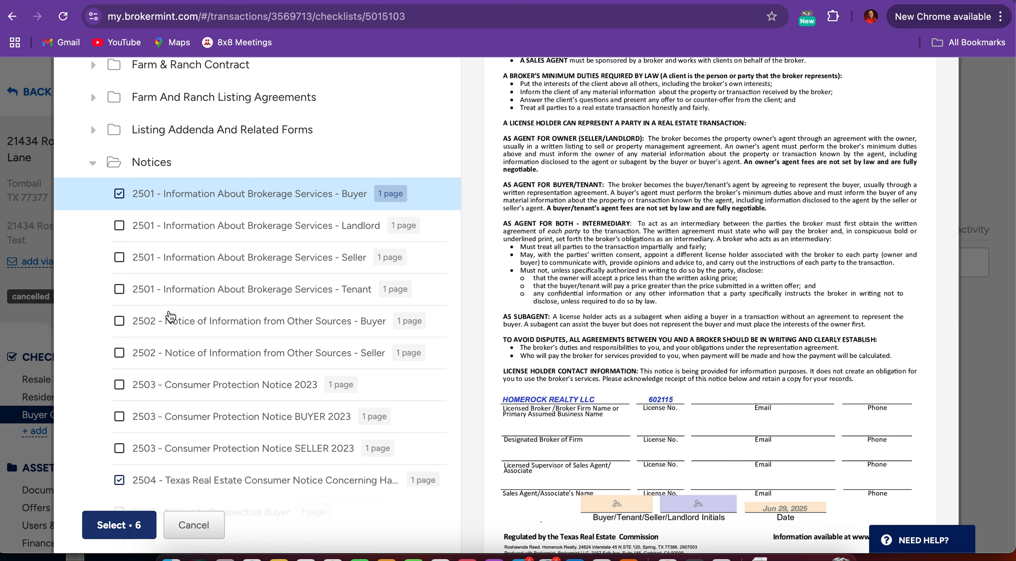
click(112, 531)
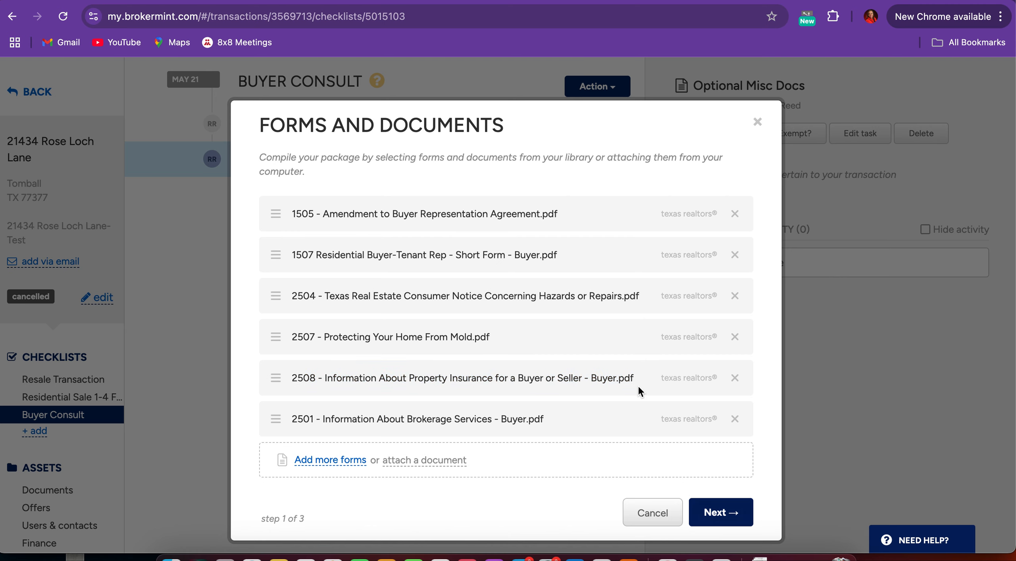
Assign the lead agent as the Buyer's Agent signer, leave Buyer #2 empty, and continue to the form editor
click(733, 516)
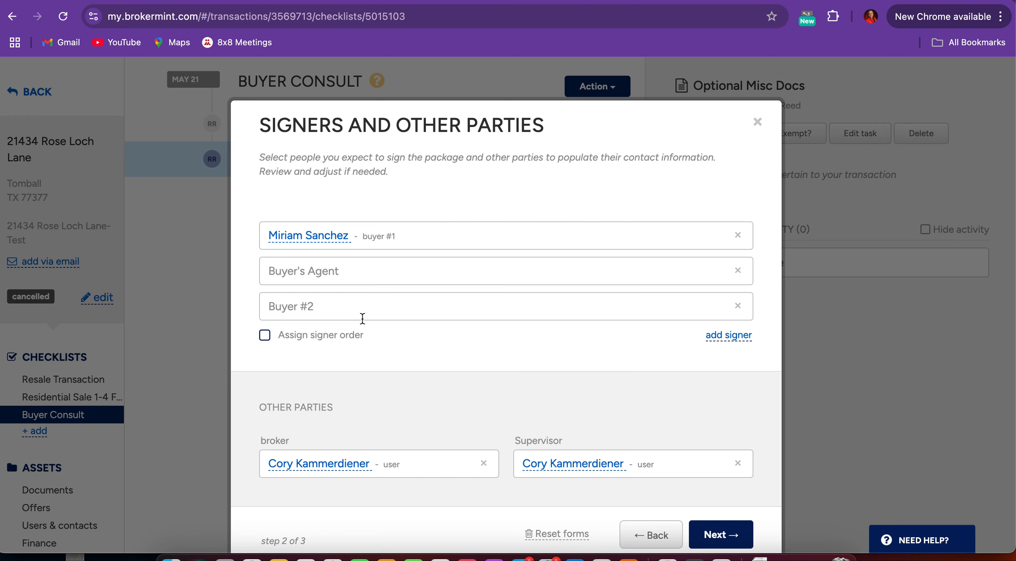
click(322, 306)
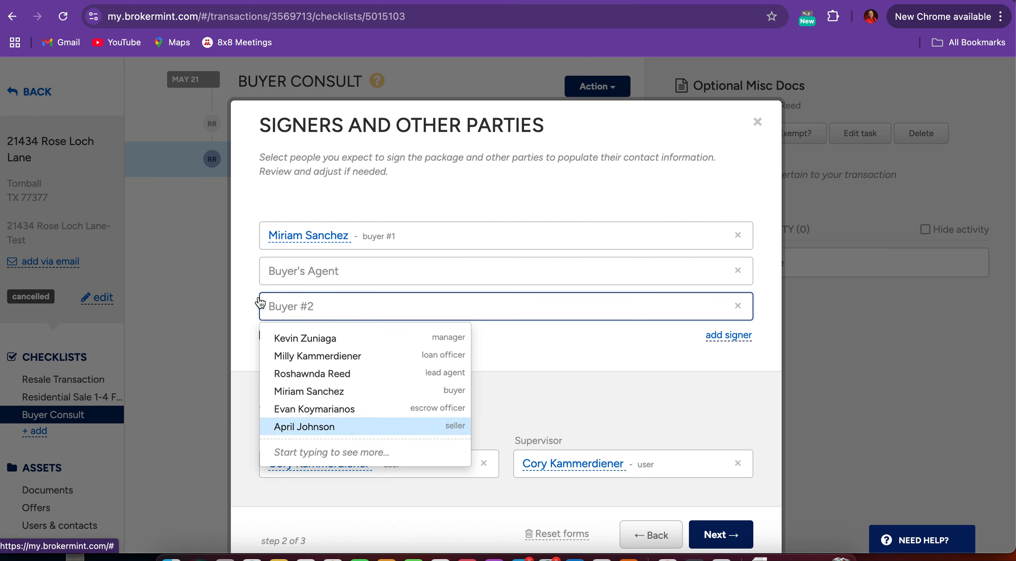
click(252, 235)
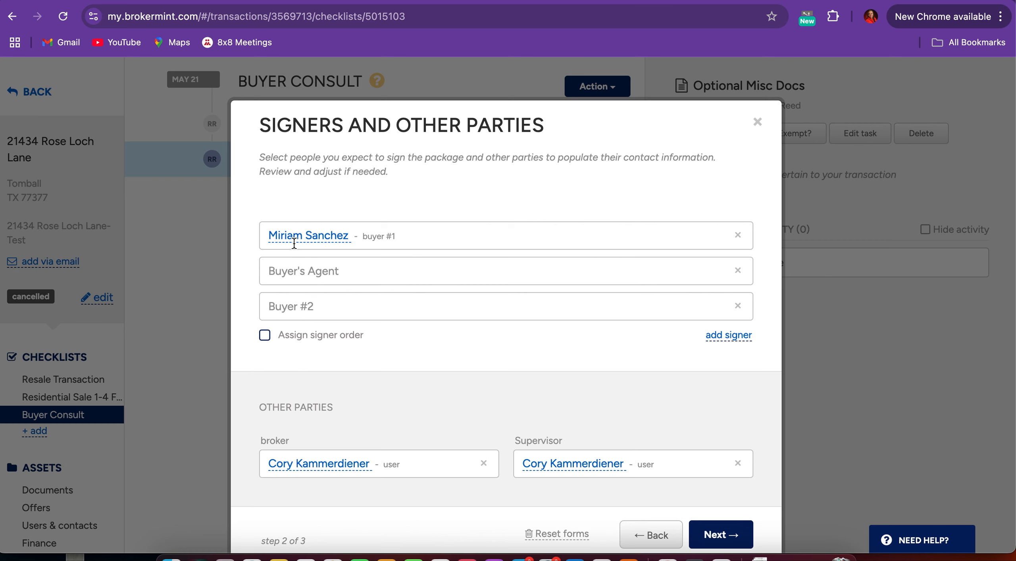
click(290, 270)
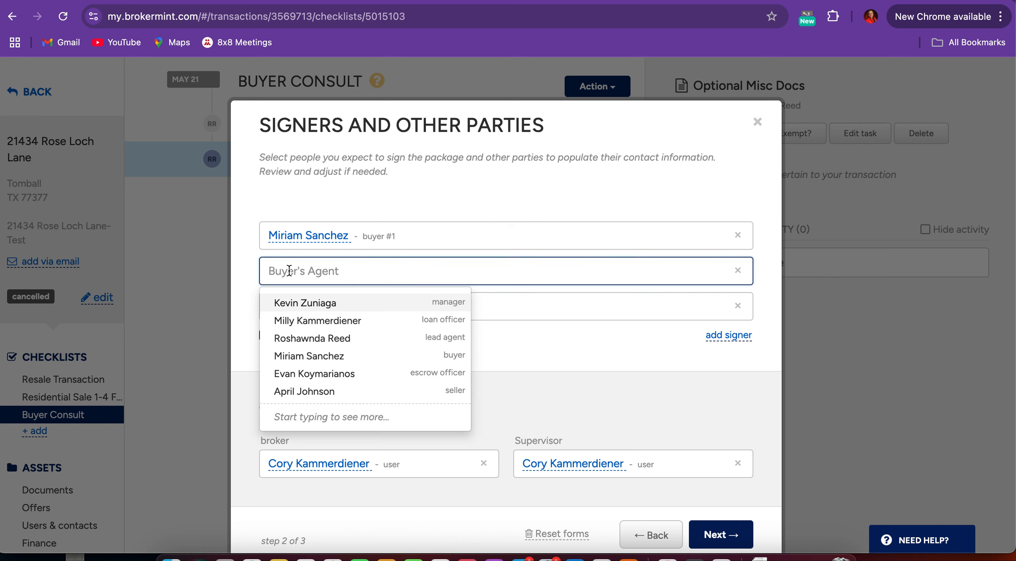
click(304, 338)
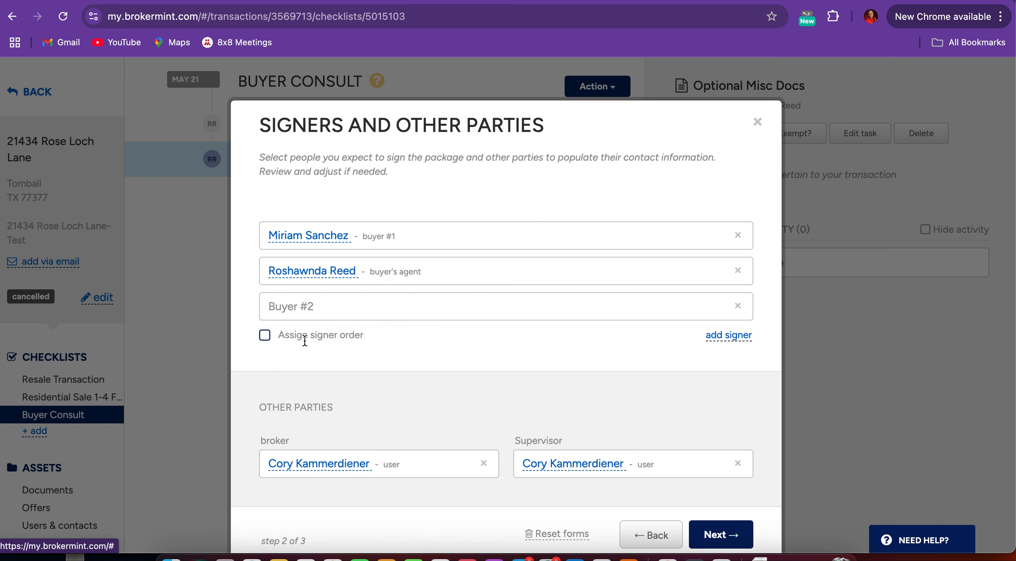
scroll(342, 292, down, 2)
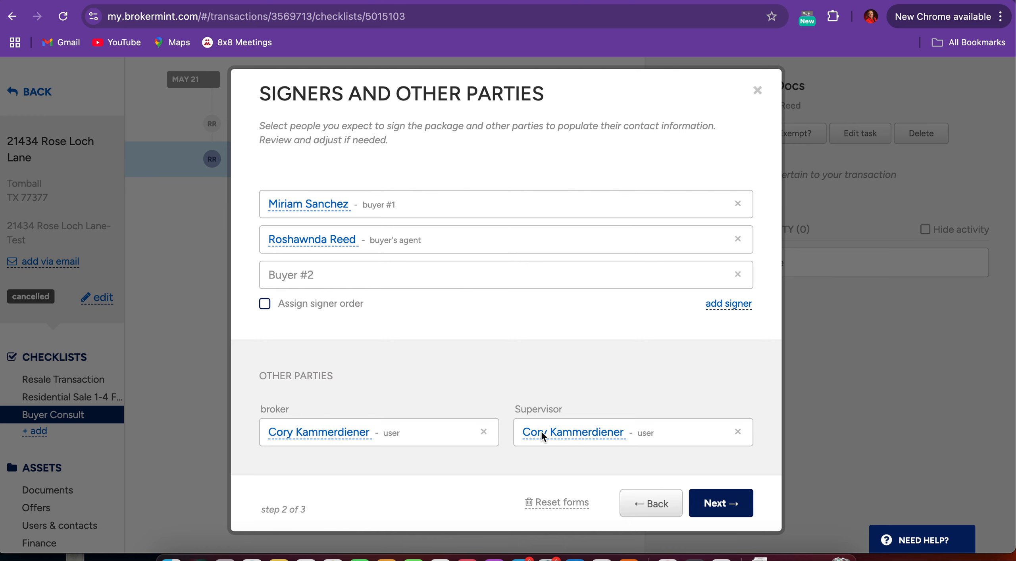
click(718, 509)
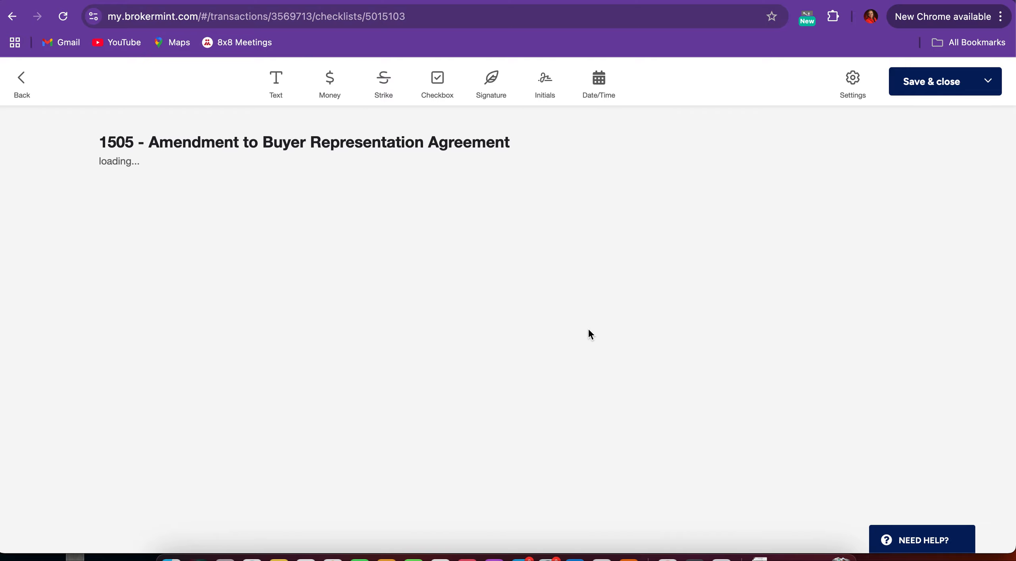
Look through the compiled package from the 1505 amendment to the 2501 brokerage services form, checking the fields and signature blocks
scroll(589, 334, down, 4)
scroll(587, 327, down, 5)
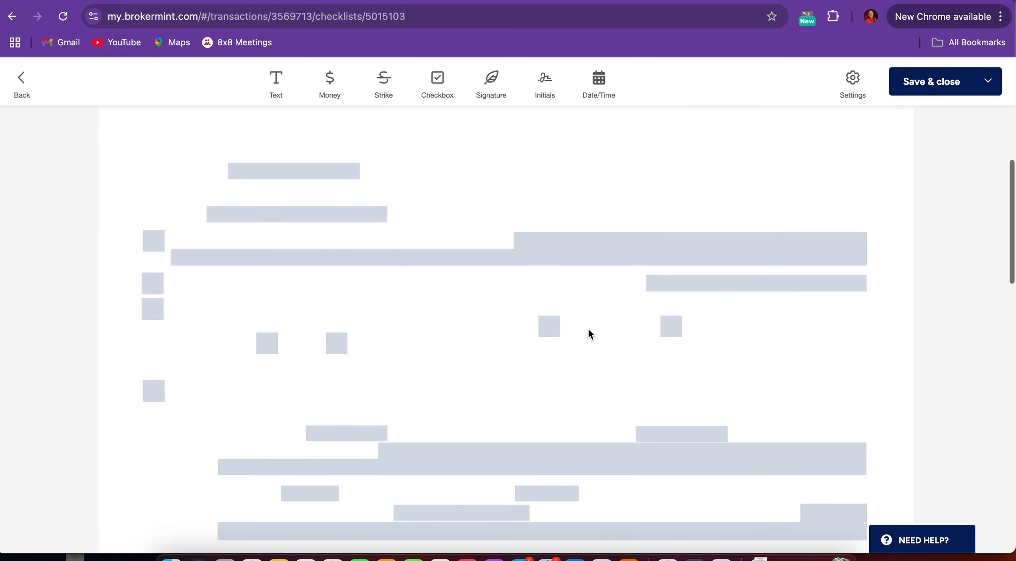
scroll(589, 331, down, 10)
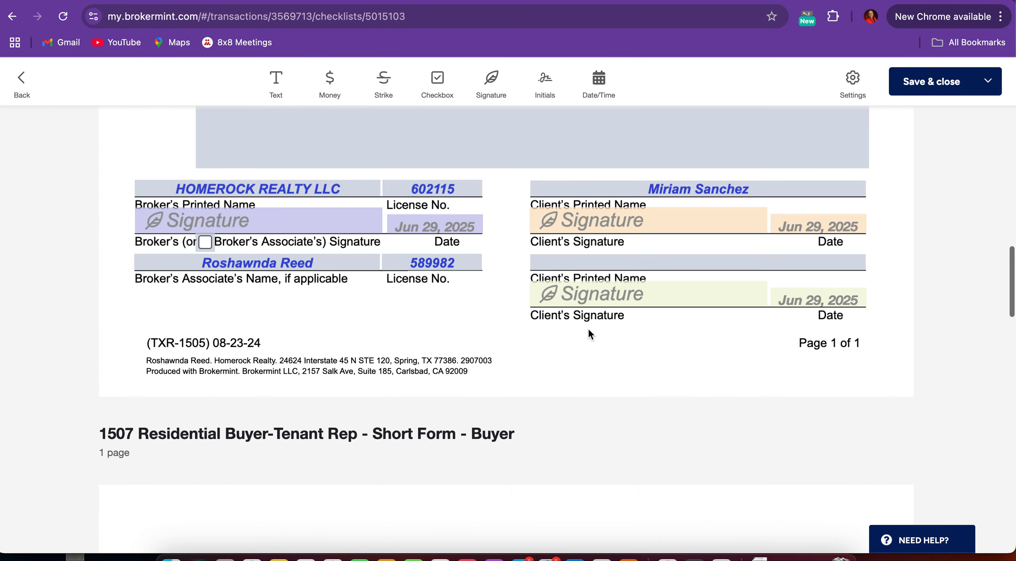
scroll(588, 331, down, 10)
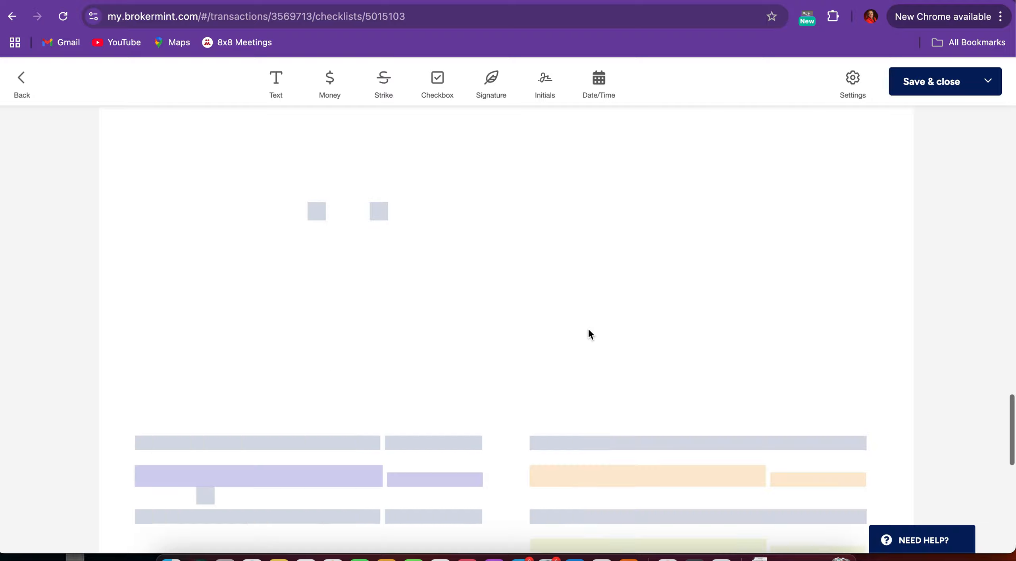
scroll(589, 333, down, 10)
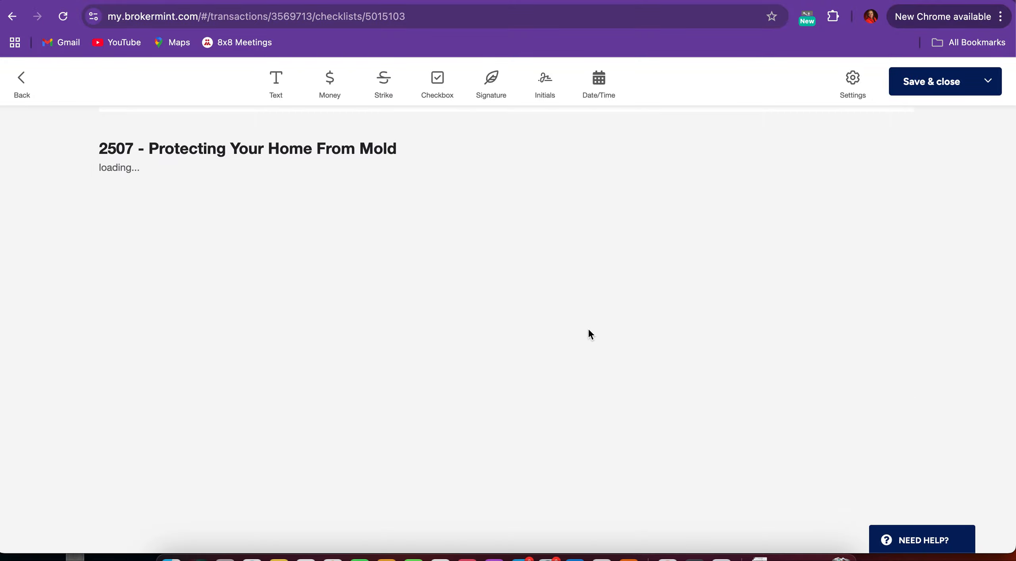
scroll(588, 330, down, 3)
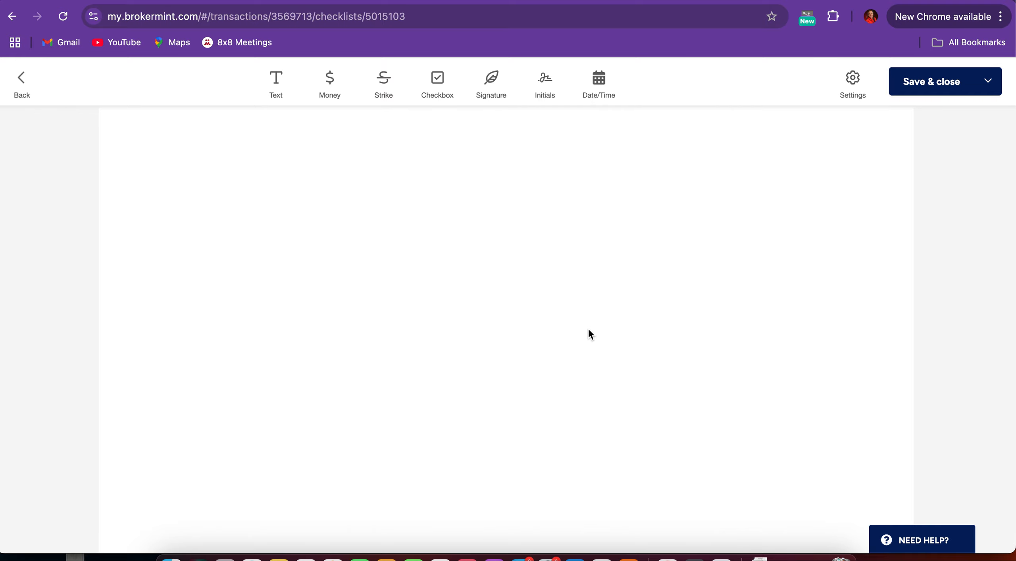
scroll(589, 334, down, 5)
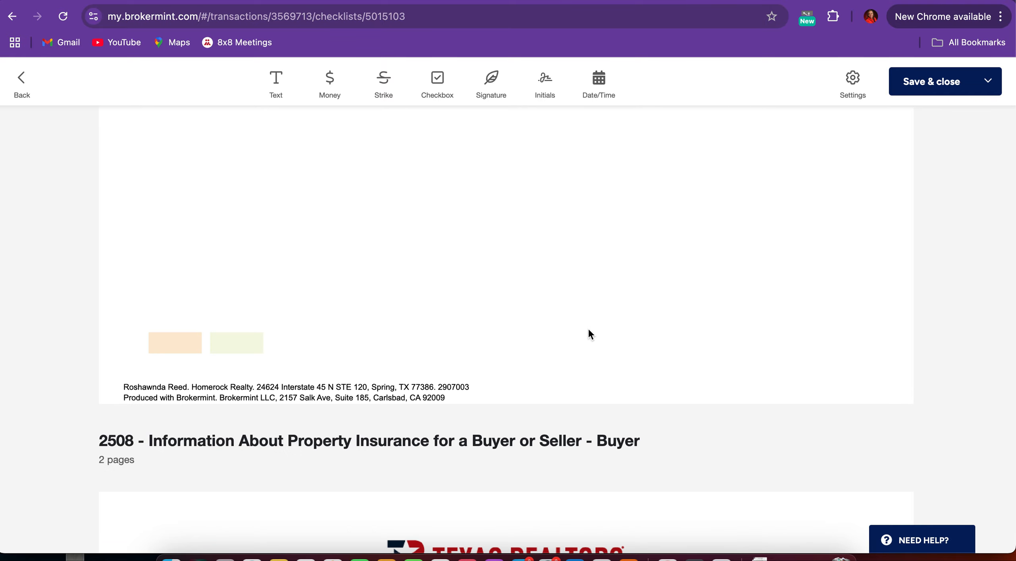
scroll(589, 334, down, 3)
scroll(589, 331, down, 20)
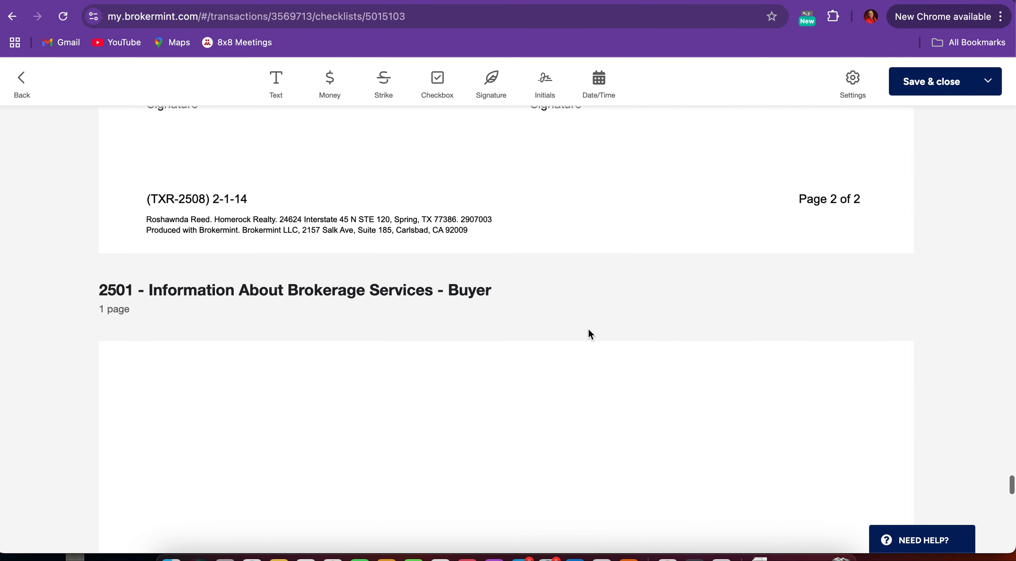
scroll(588, 334, up, 1)
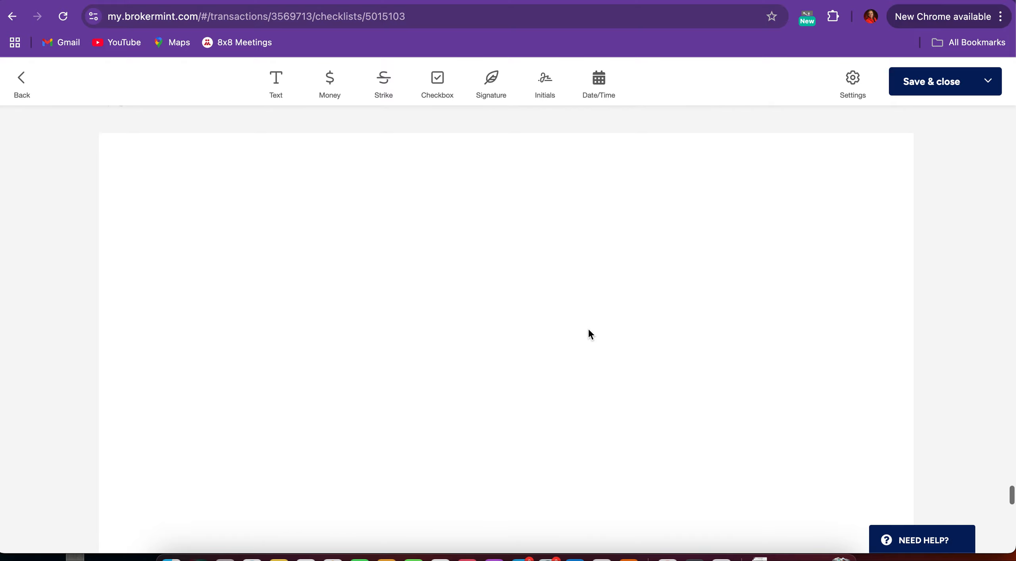
scroll(589, 335, up, 1)
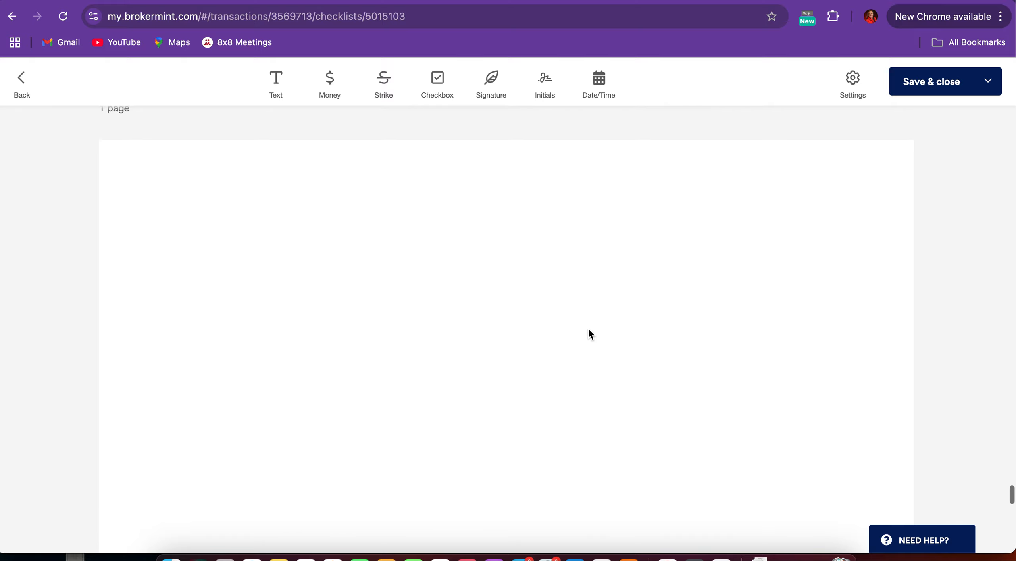
Examine the license holder contact information, initials and date fields on the 2501 Information About Brokerage Services form
scroll(588, 335, down, 10)
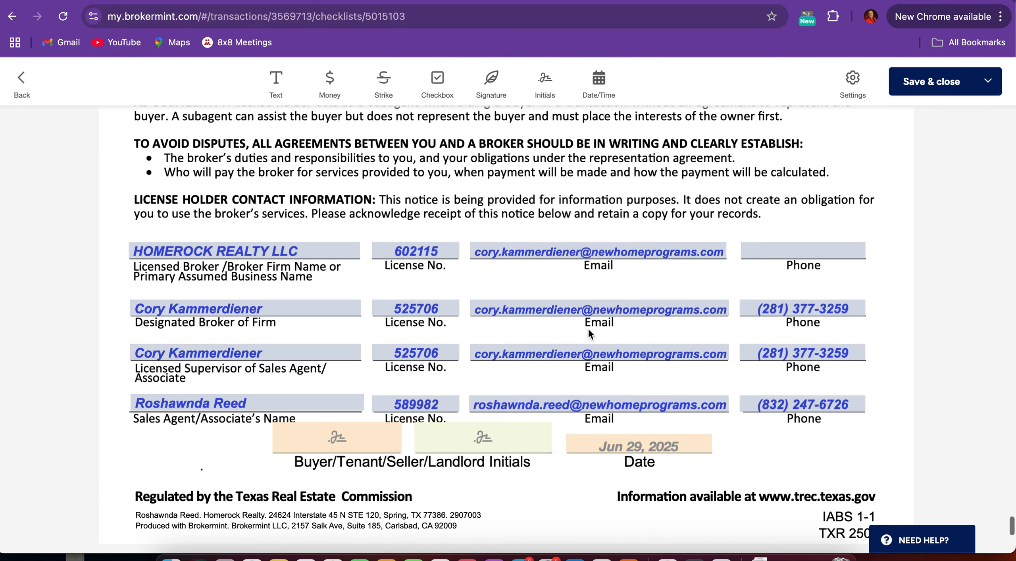
scroll(588, 330, up, 6)
scroll(589, 330, up, 6)
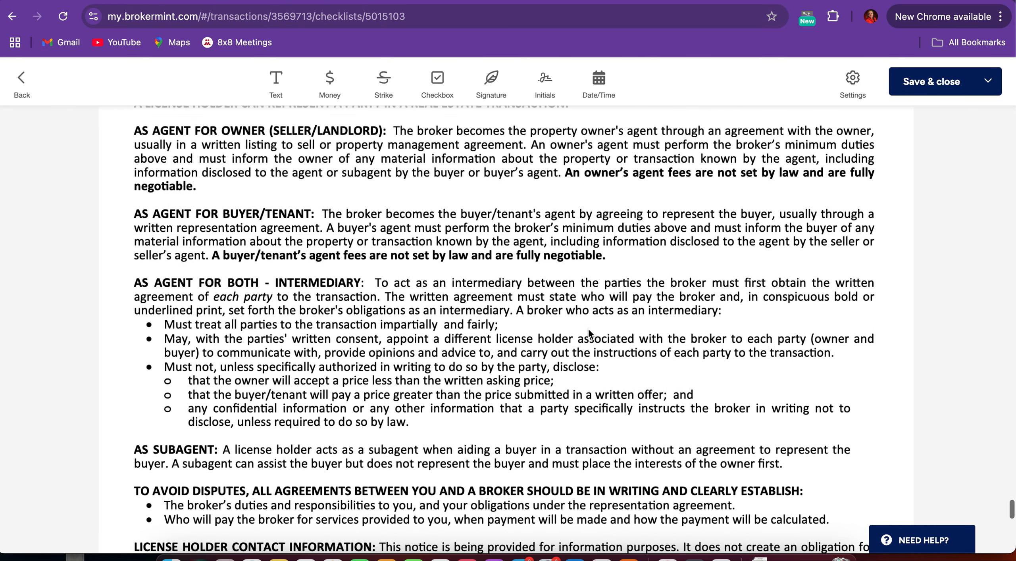
scroll(588, 332, down, 11)
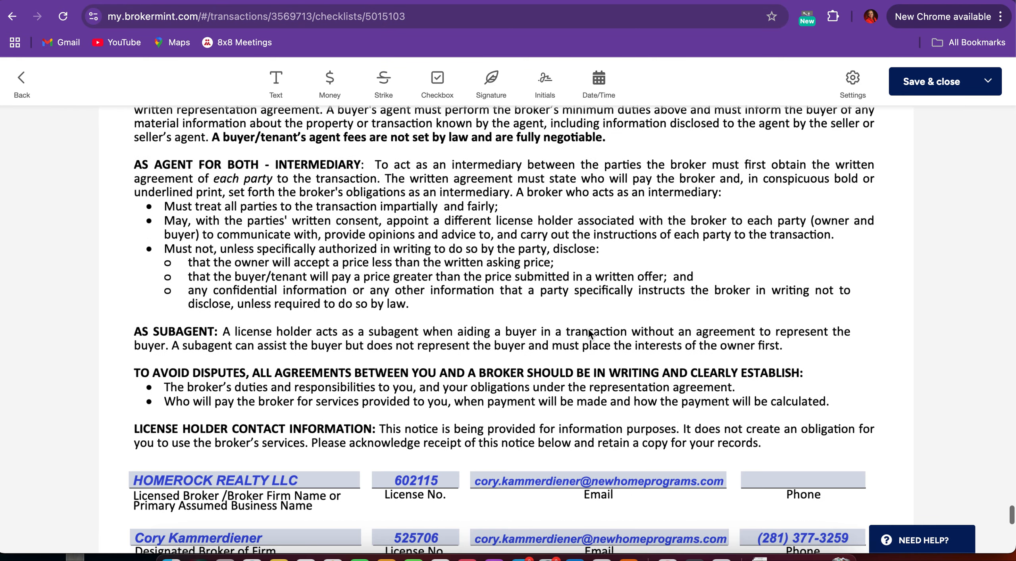
scroll(588, 329, down, 1)
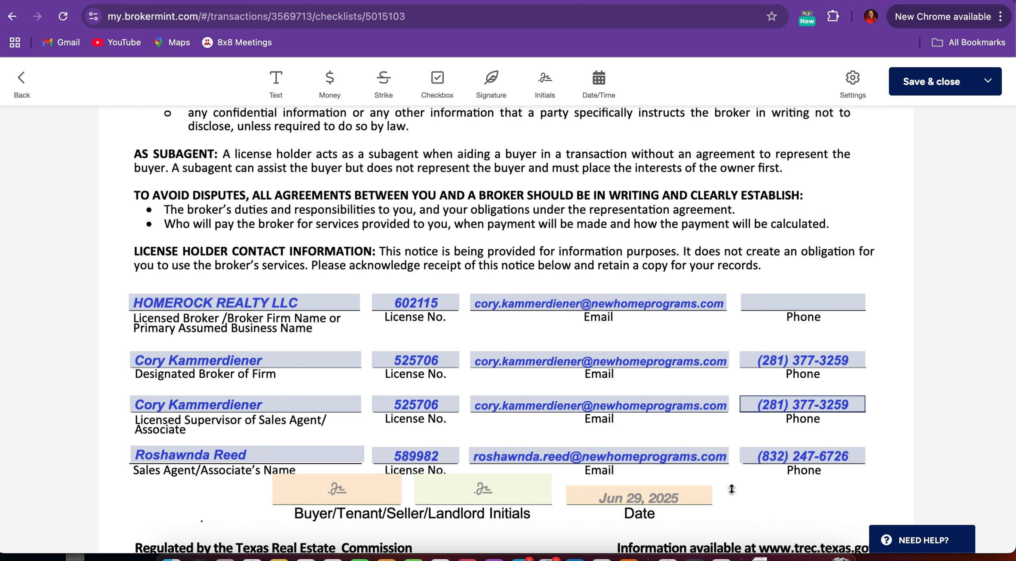
scroll(628, 365, down, 2)
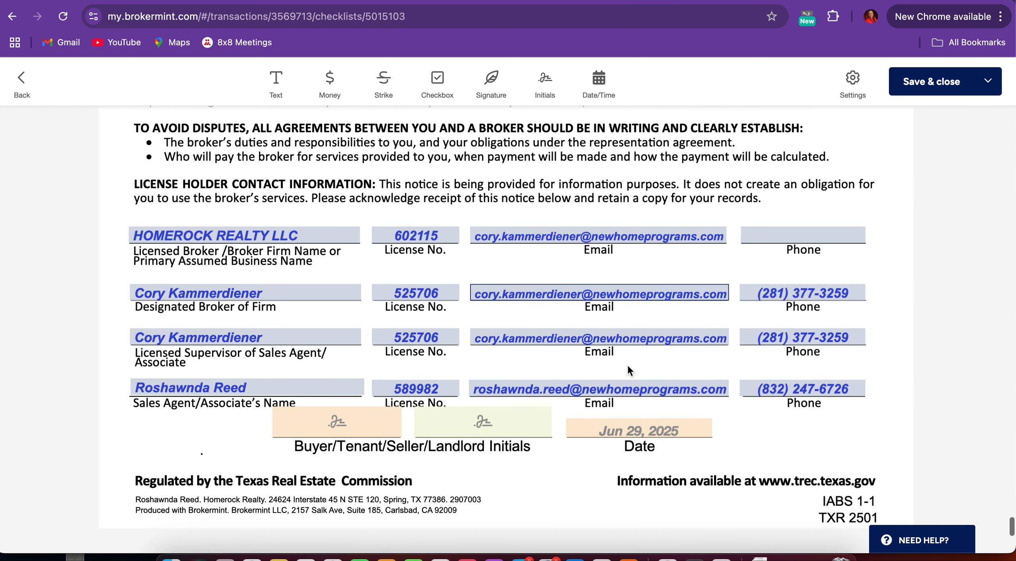
click(240, 391)
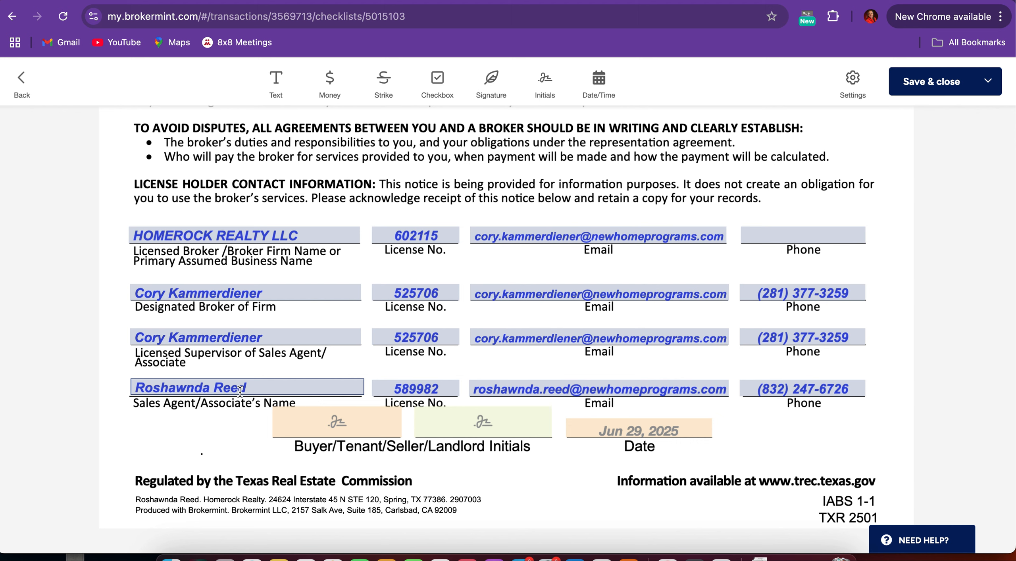
click(257, 293)
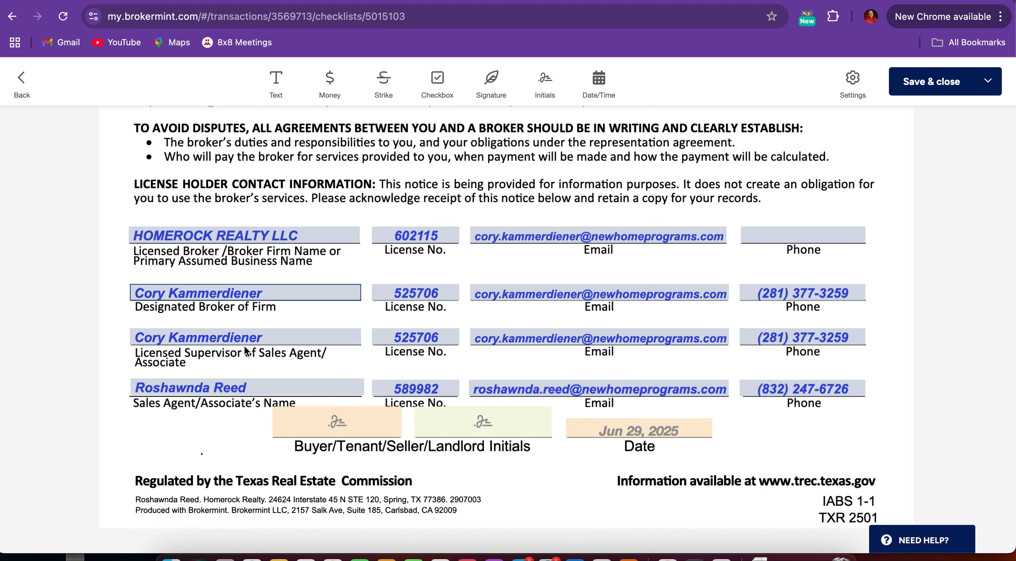
scroll(635, 278, down, 1)
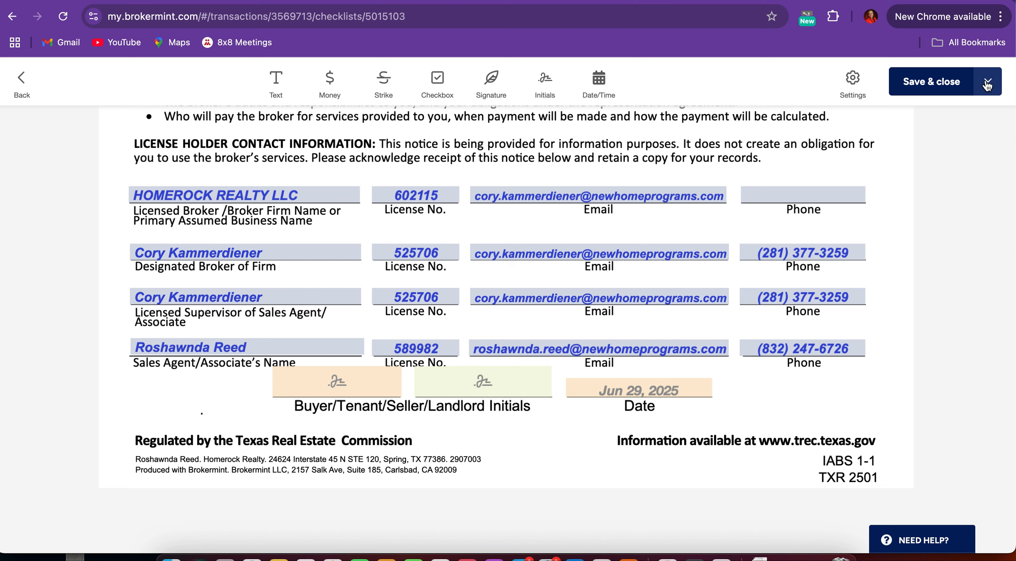